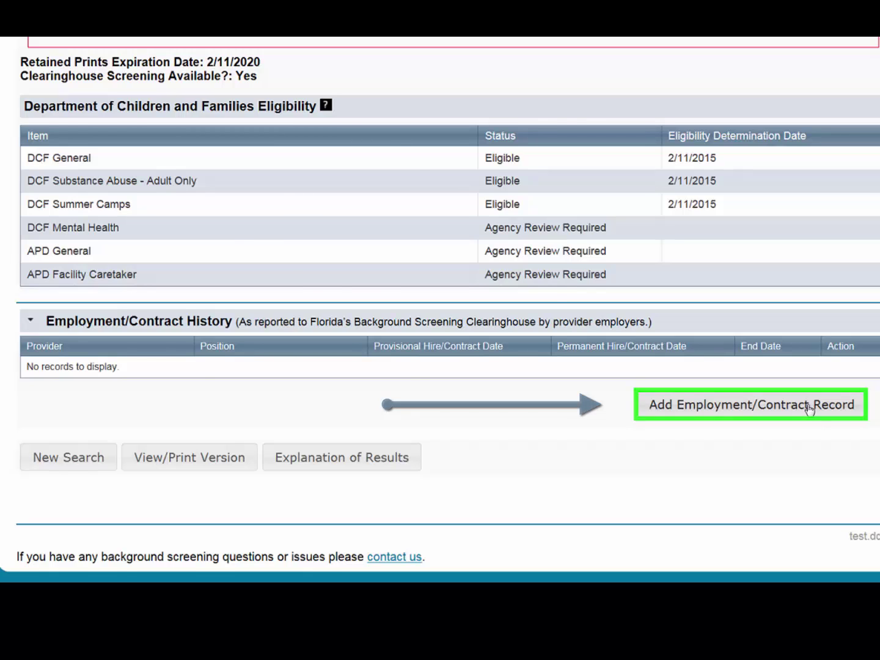
# From the applicant's screening results, start a new employment record.
pyautogui.click(810, 407)
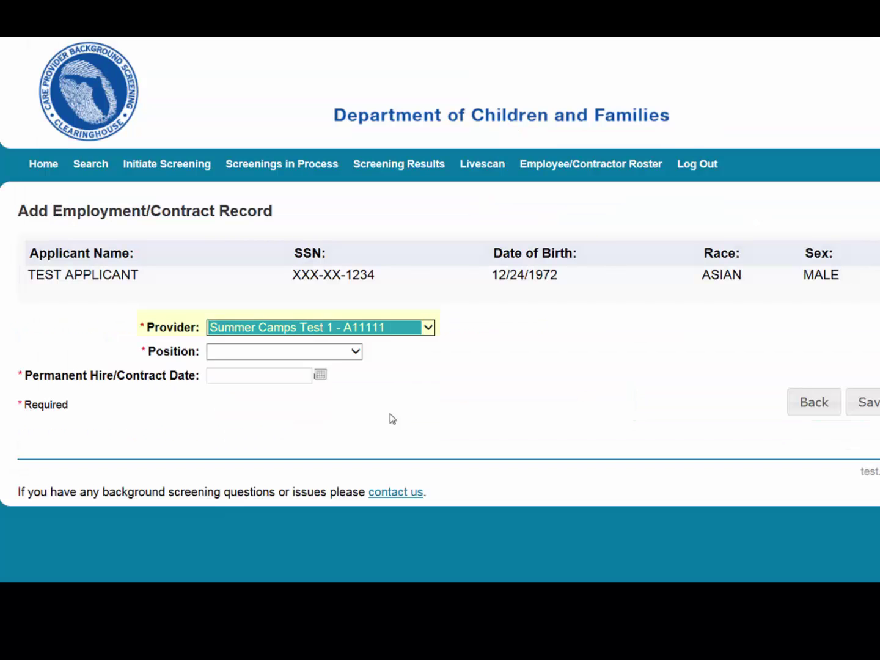
# Save a Director record at Summer Camps Test 1 - A11111, permanently hired 02/11/2015.
pyautogui.click(356, 352)
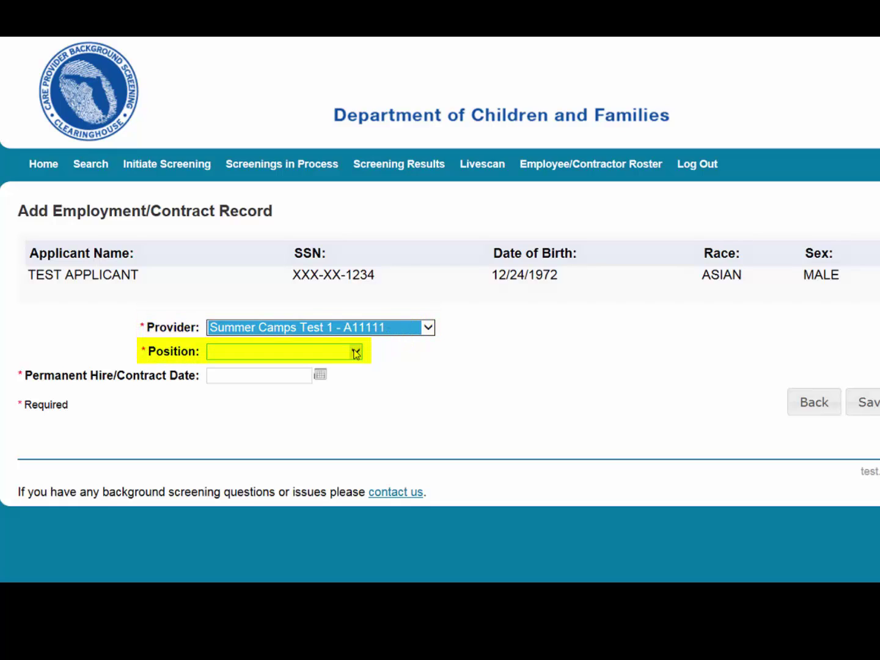
pyautogui.click(355, 353)
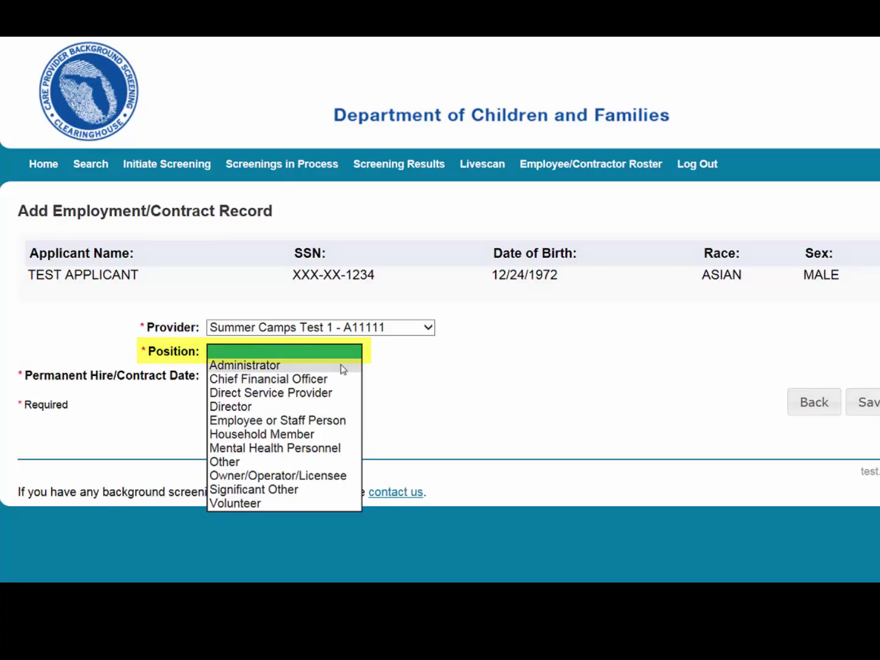
pyautogui.click(315, 409)
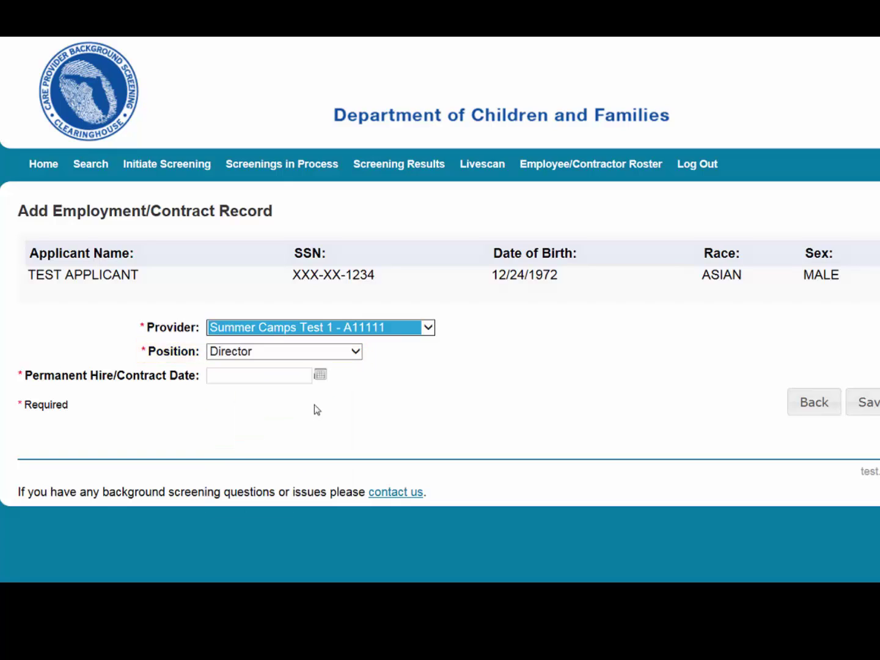
pyautogui.click(321, 376)
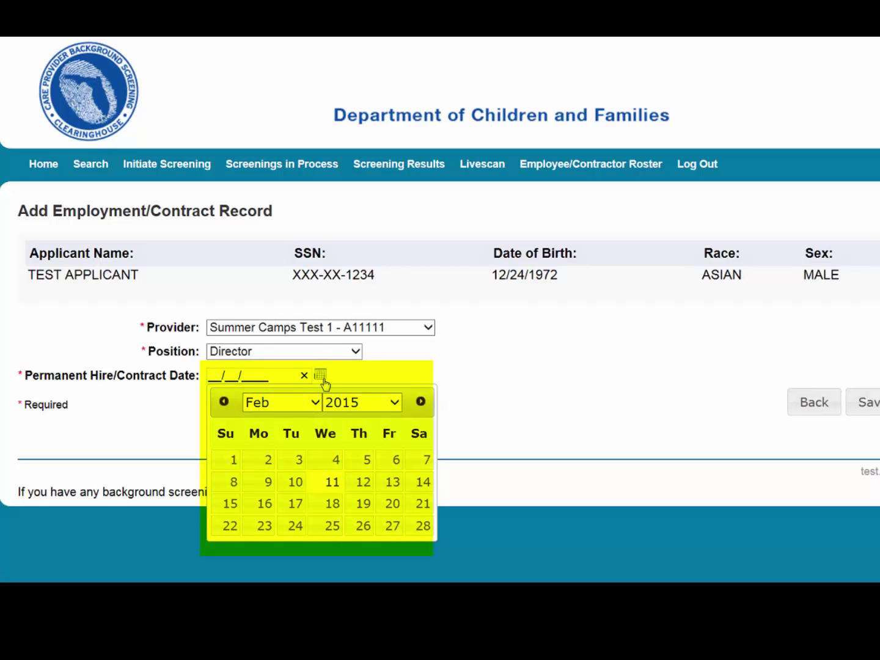
pyautogui.click(332, 481)
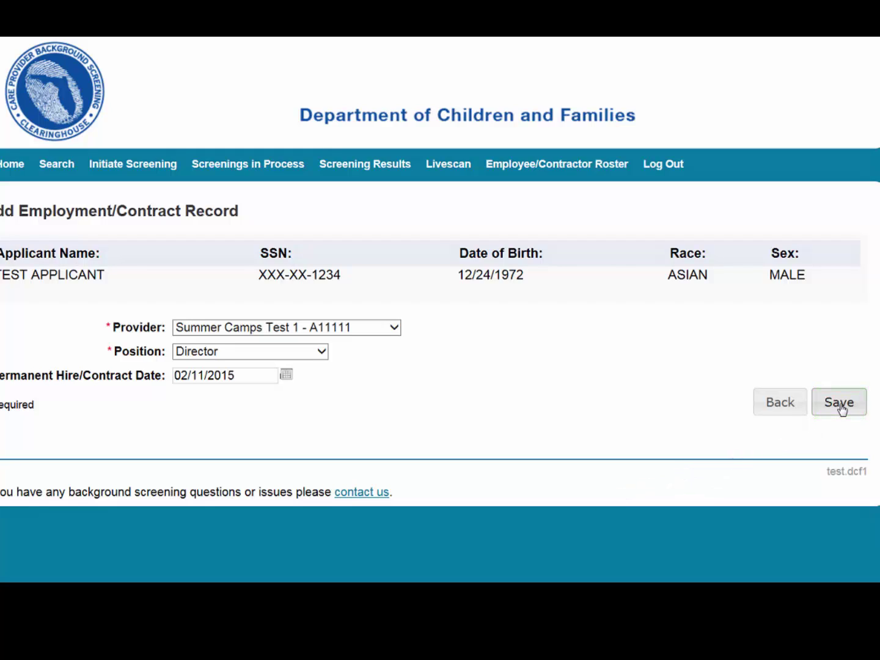
pyautogui.click(839, 404)
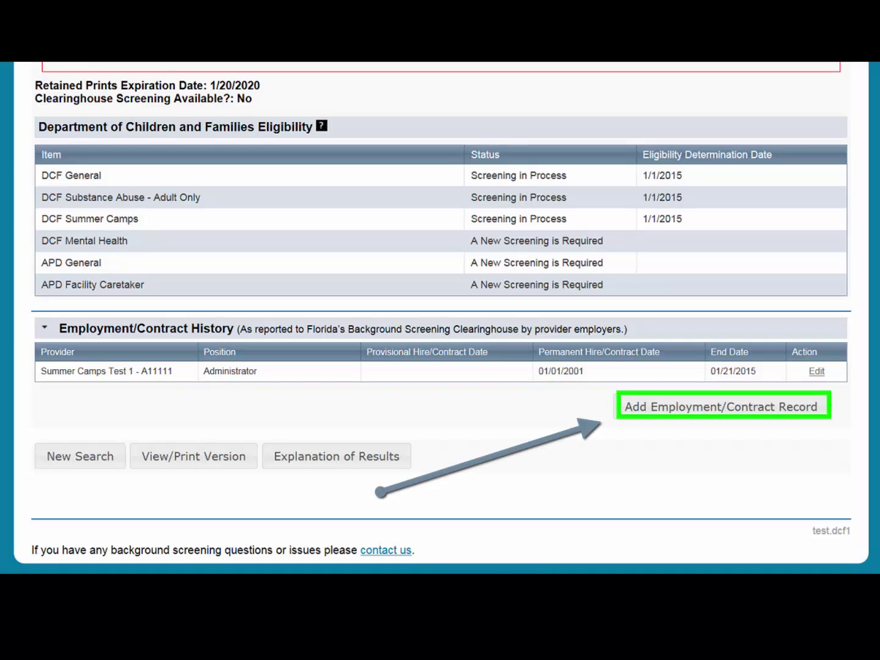
# Save a new Summer Camps Test 1 - A11111 Employee or Staff Person record, provisional 02/11/2015.
pyautogui.click(786, 421)
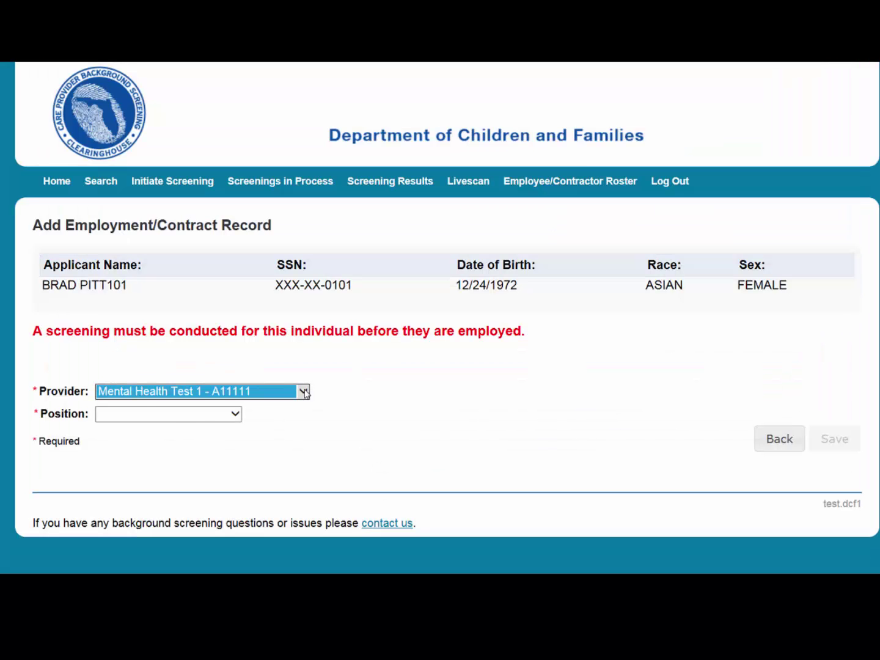
pyautogui.click(303, 392)
pyautogui.click(254, 418)
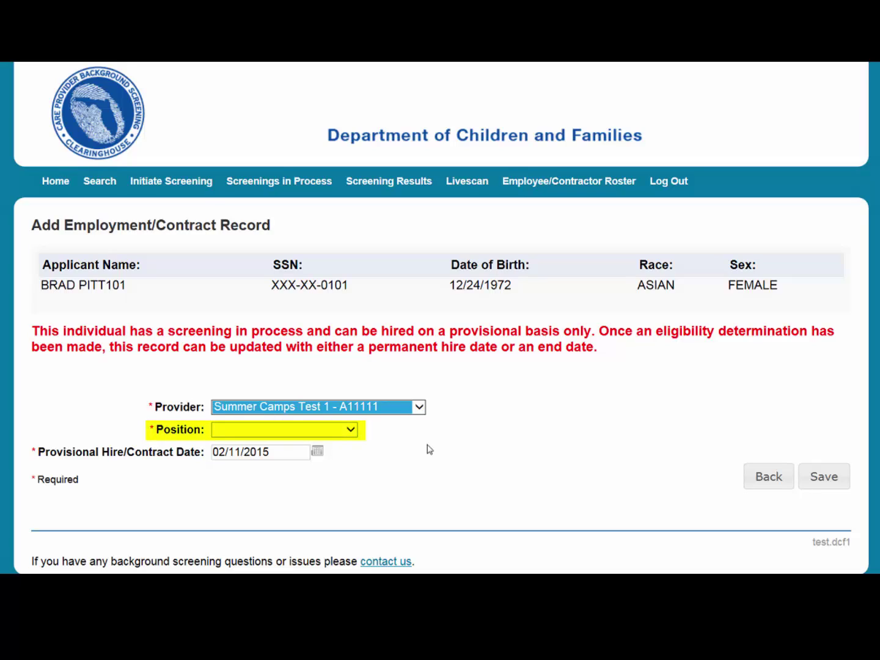
pyautogui.click(359, 432)
pyautogui.click(358, 432)
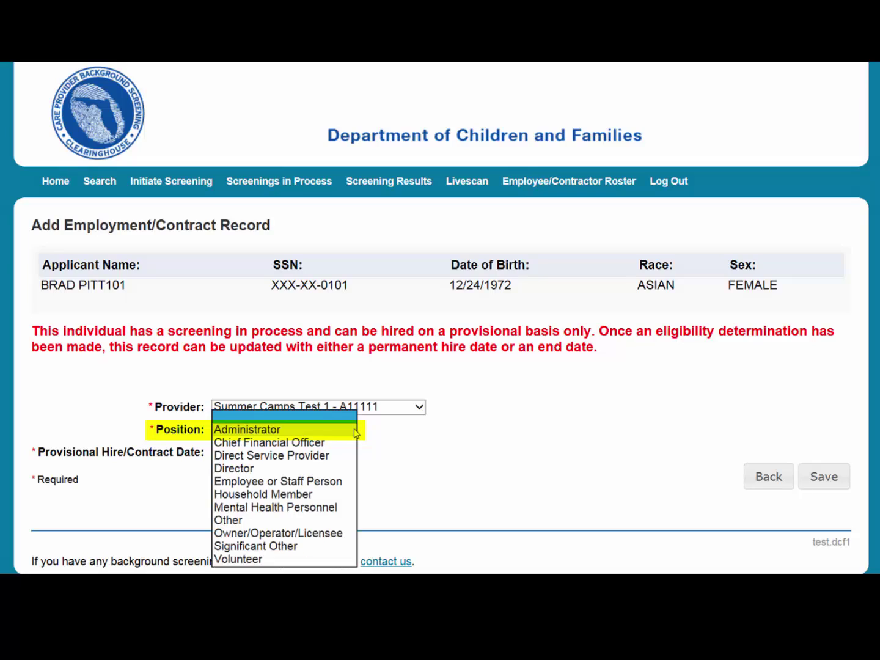
pyautogui.click(311, 482)
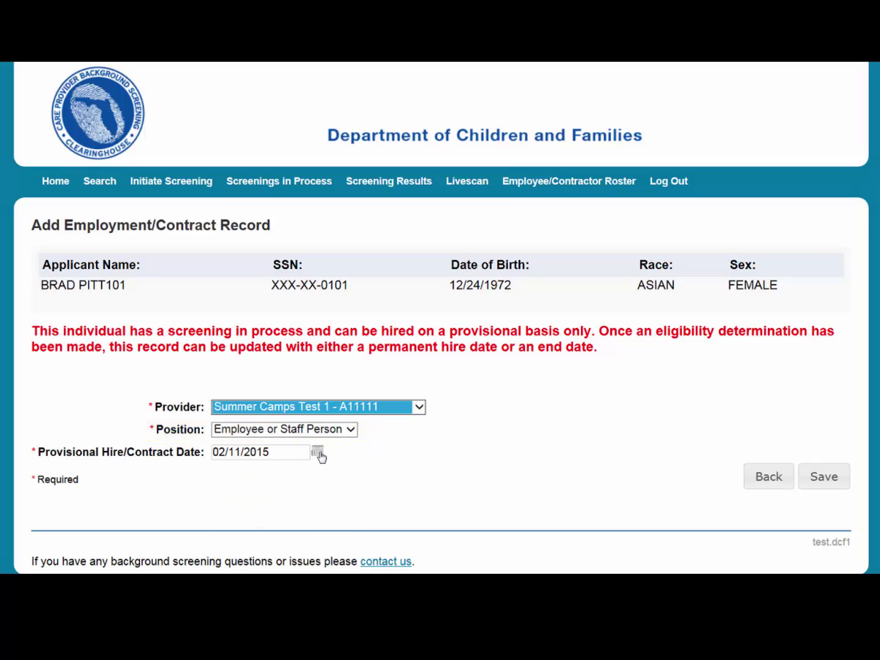
pyautogui.click(319, 453)
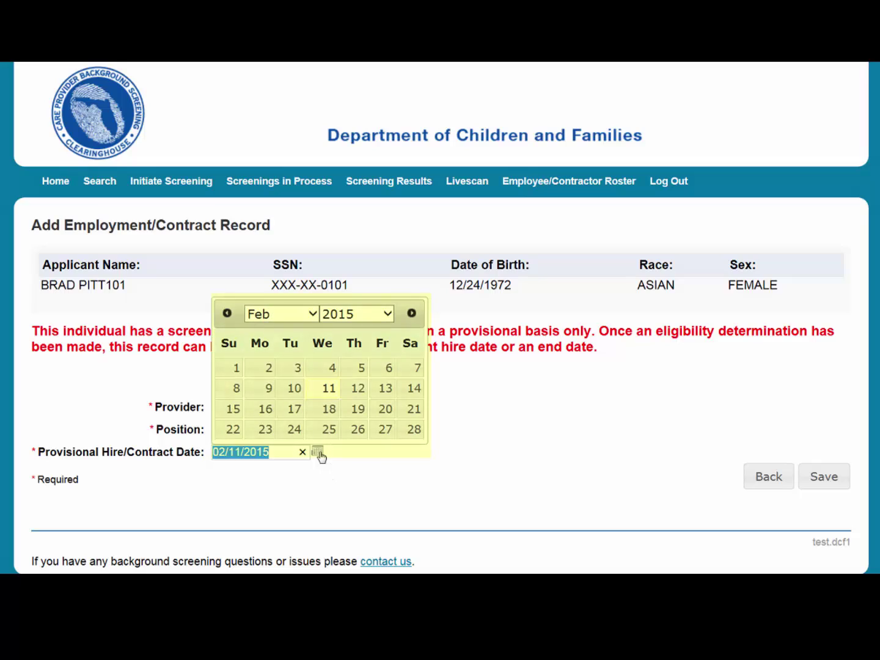
pyautogui.click(326, 393)
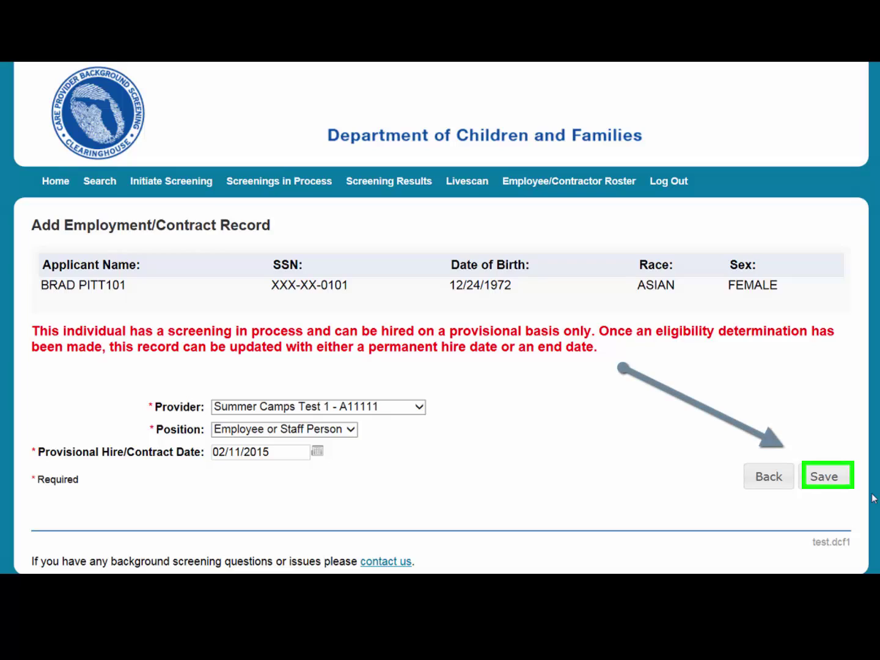
pyautogui.click(837, 487)
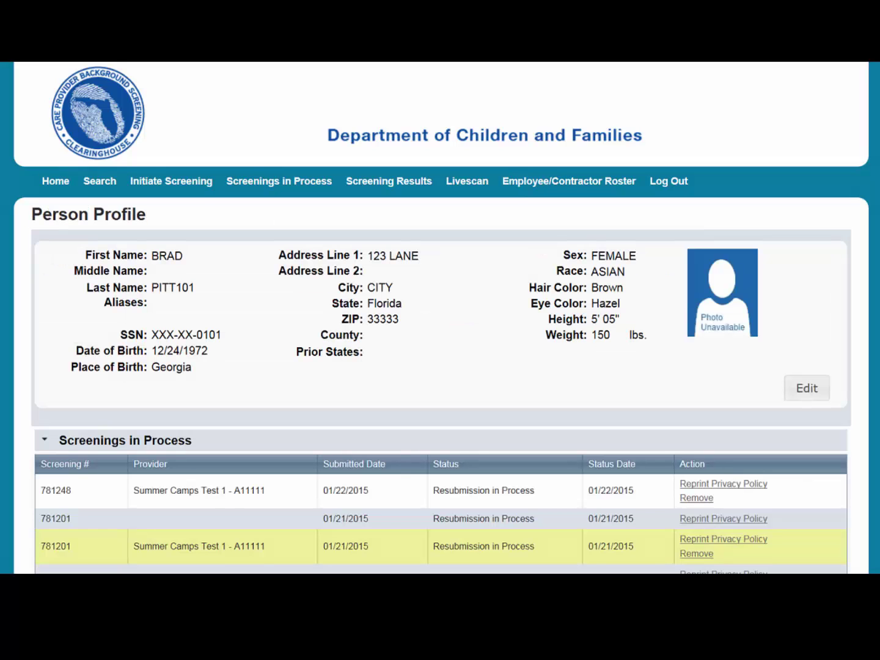
# Scroll to Employment/Contract History to check the provisional 02/11/2015 row under the Administrator record.
pyautogui.scroll(-1, 440, 317)
pyautogui.scroll(-3, 440, 318)
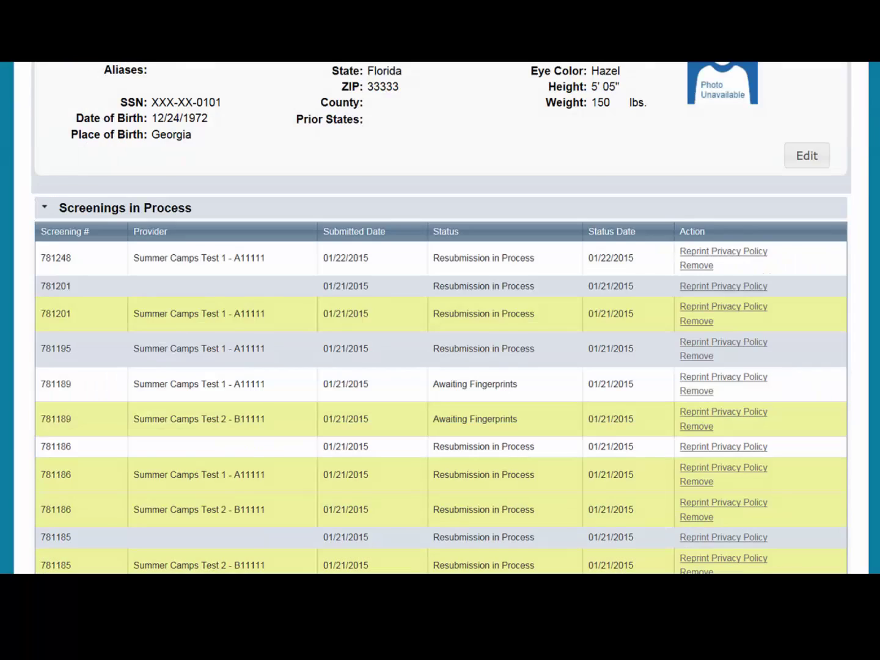
pyautogui.scroll(-4, 440, 318)
pyautogui.scroll(-3, 440, 318)
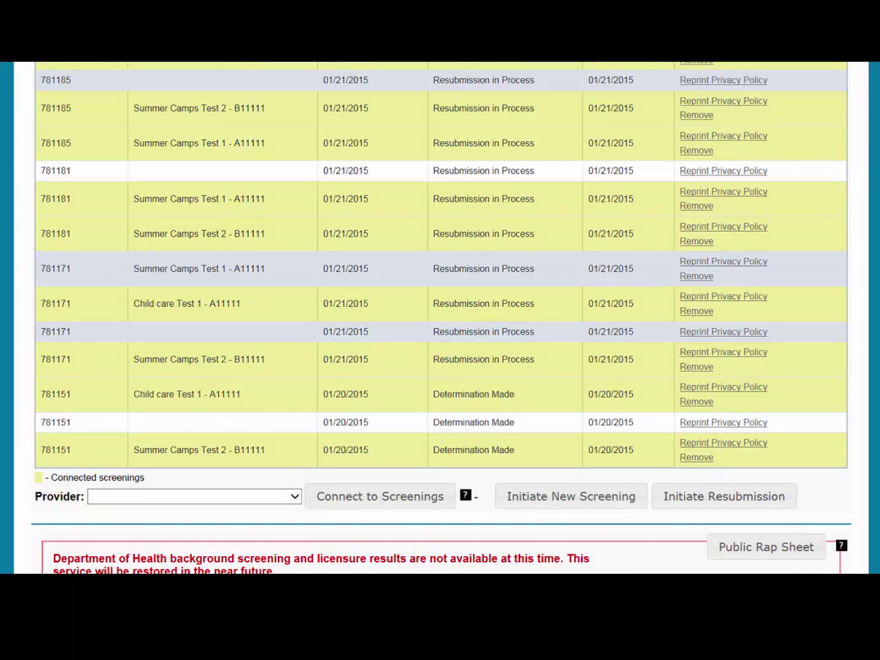
pyautogui.scroll(-4, 440, 318)
pyautogui.scroll(-3, 440, 318)
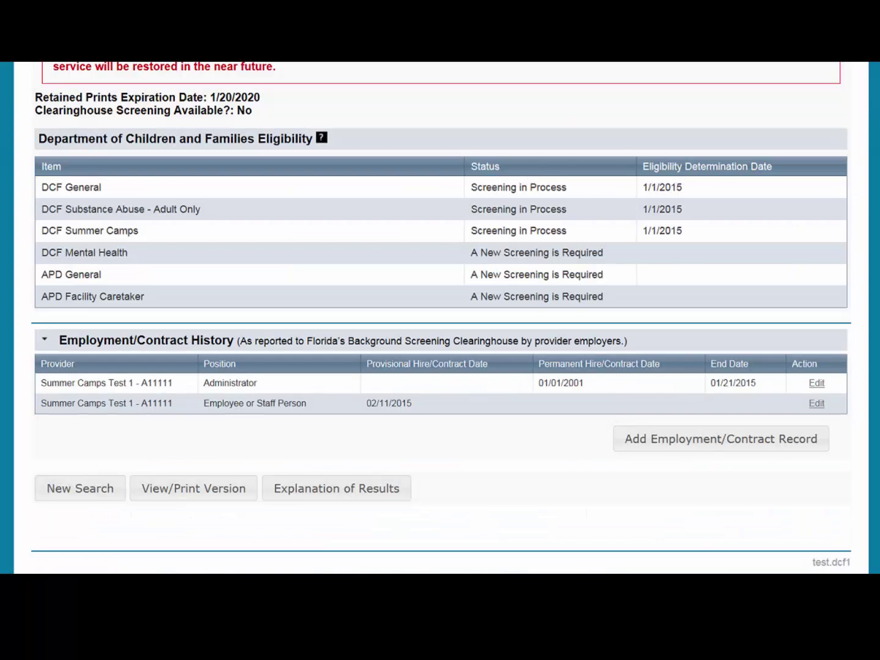
pyautogui.scroll(-1, 434, 382)
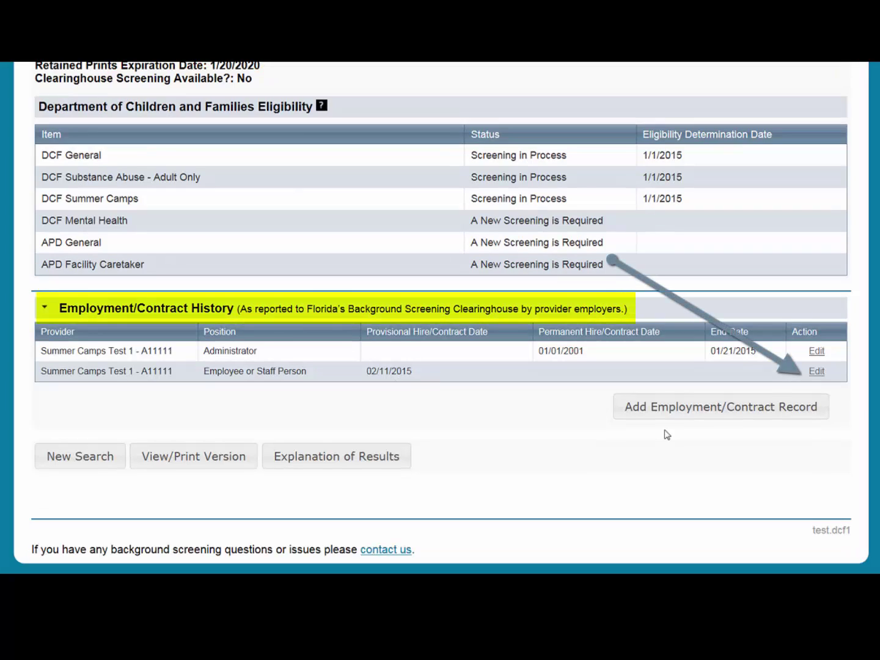
# Review the provisional Employee or Staff Person record's edit form, then go to the Employee/Contractor Roster.
pyautogui.click(817, 371)
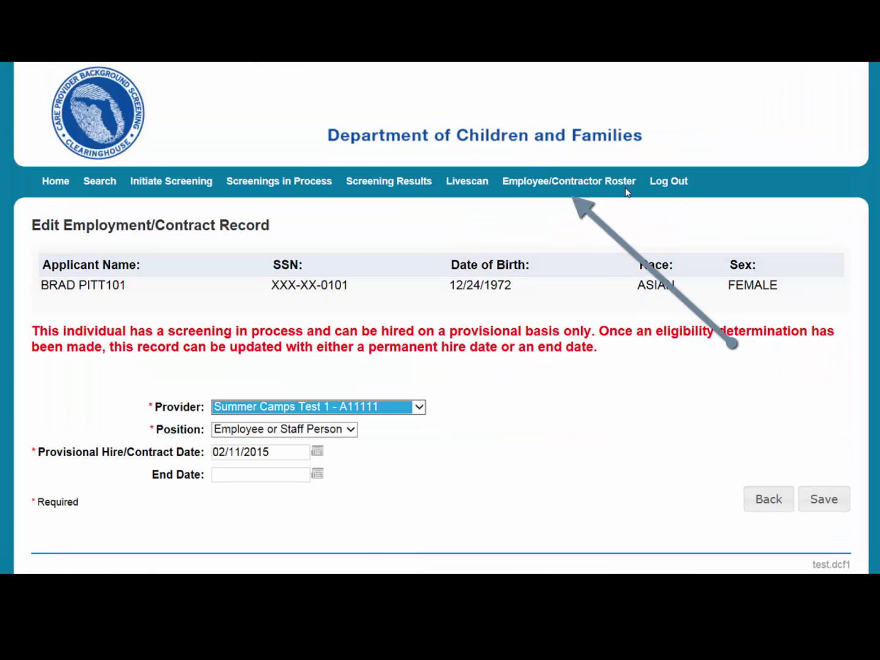
pyautogui.click(608, 184)
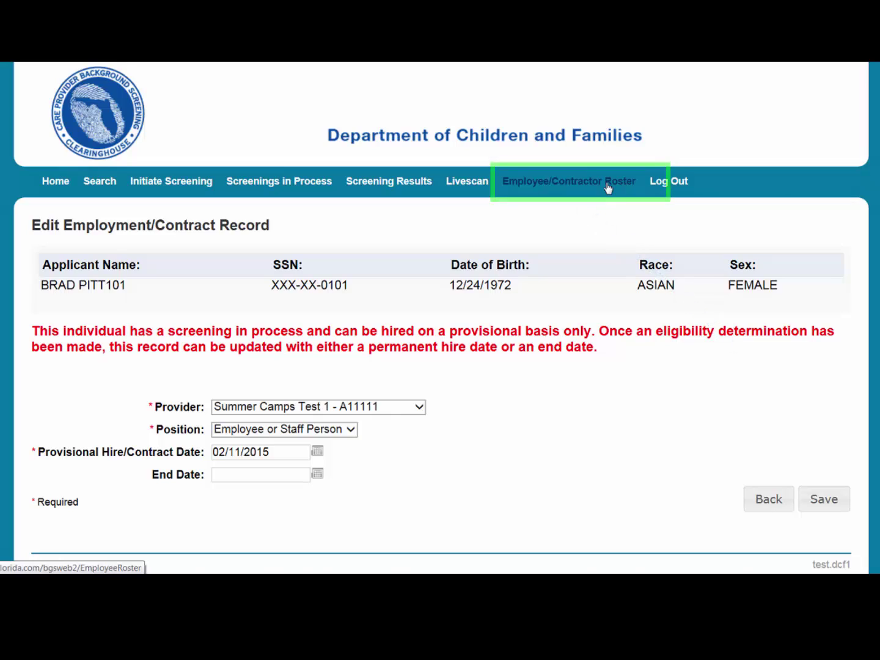
pyautogui.click(607, 183)
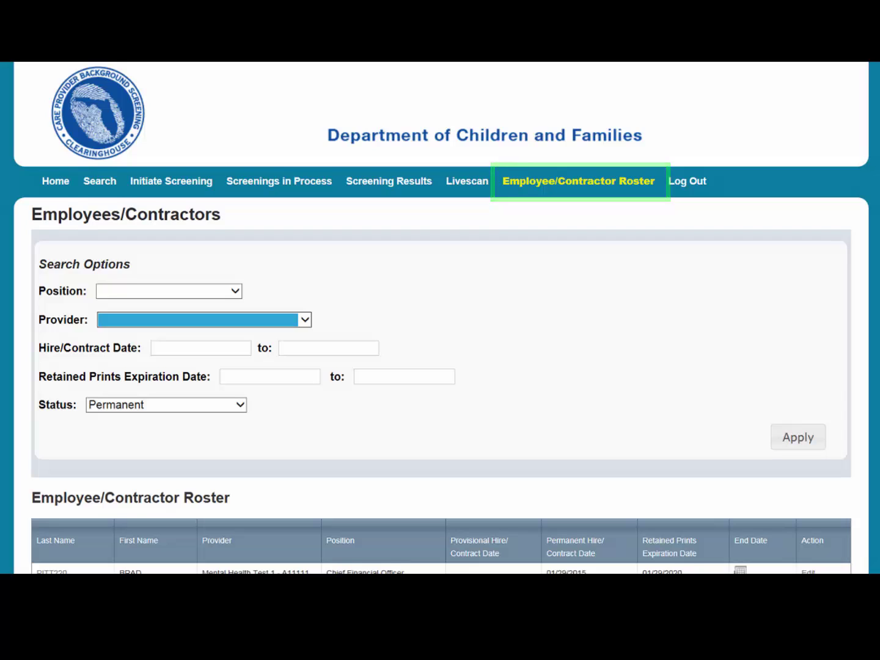
pyautogui.scroll(-1, 440, 317)
pyautogui.scroll(-2, 440, 317)
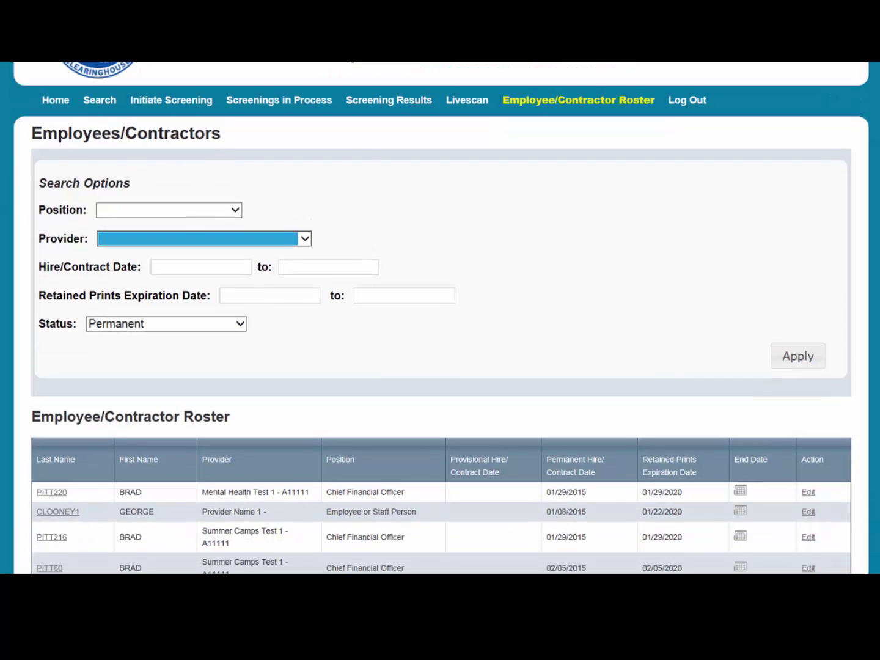
pyautogui.scroll(-1, 440, 318)
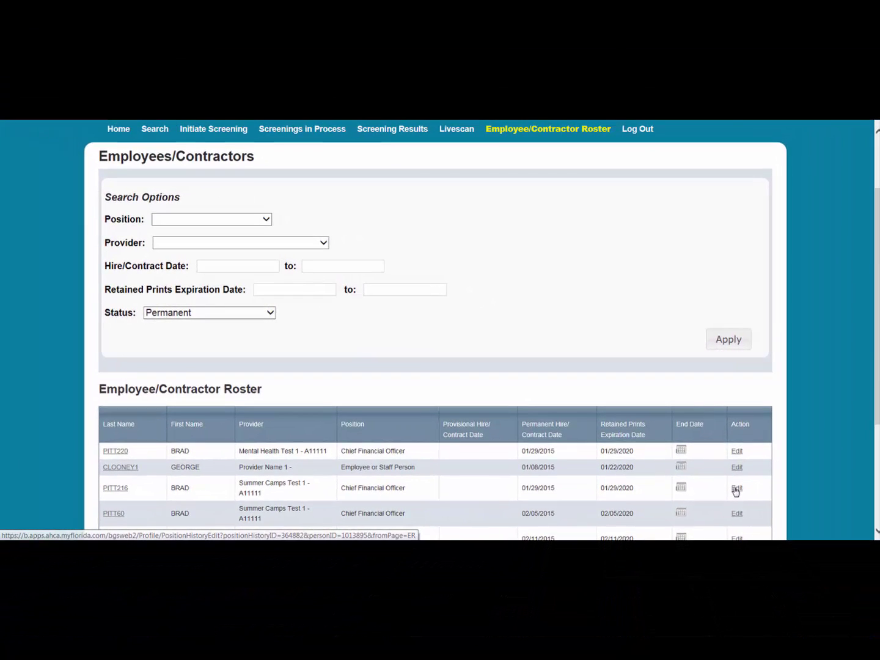
# Change the Chief Financial Officer record to Summer Camps Test 2 - B11111, ending 02/10/2015.
pyautogui.click(737, 488)
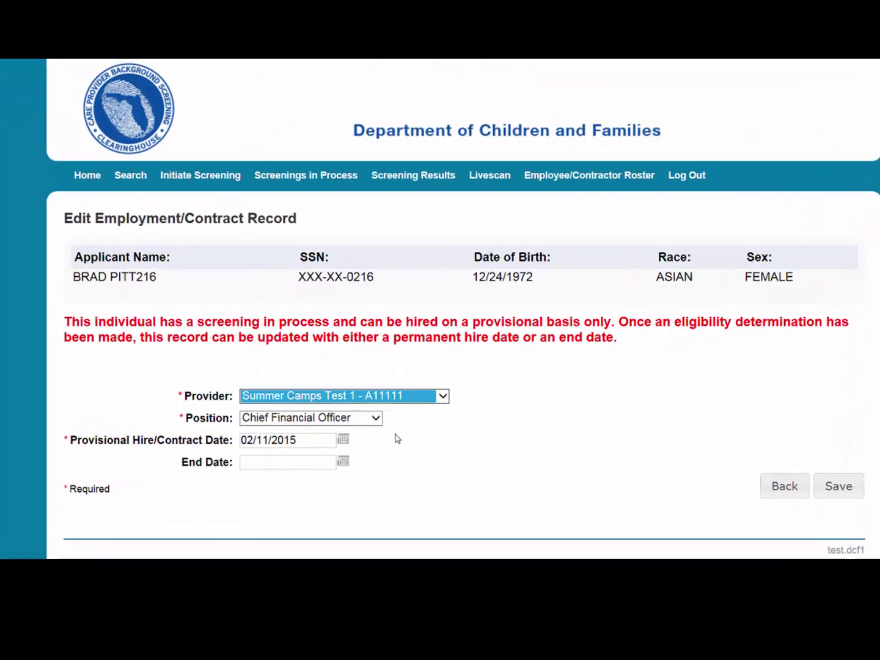
pyautogui.click(465, 389)
pyautogui.click(448, 403)
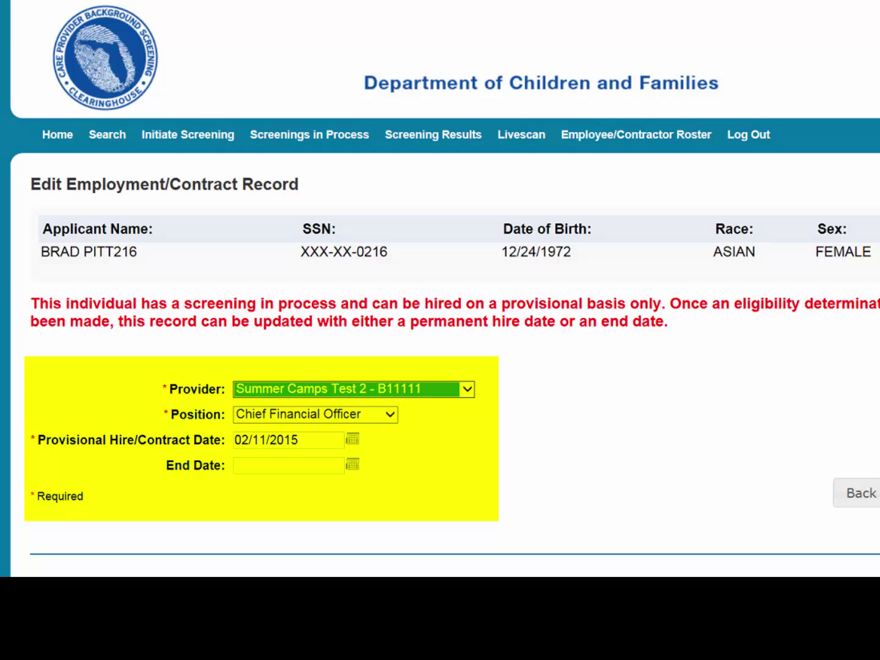
pyautogui.click(353, 465)
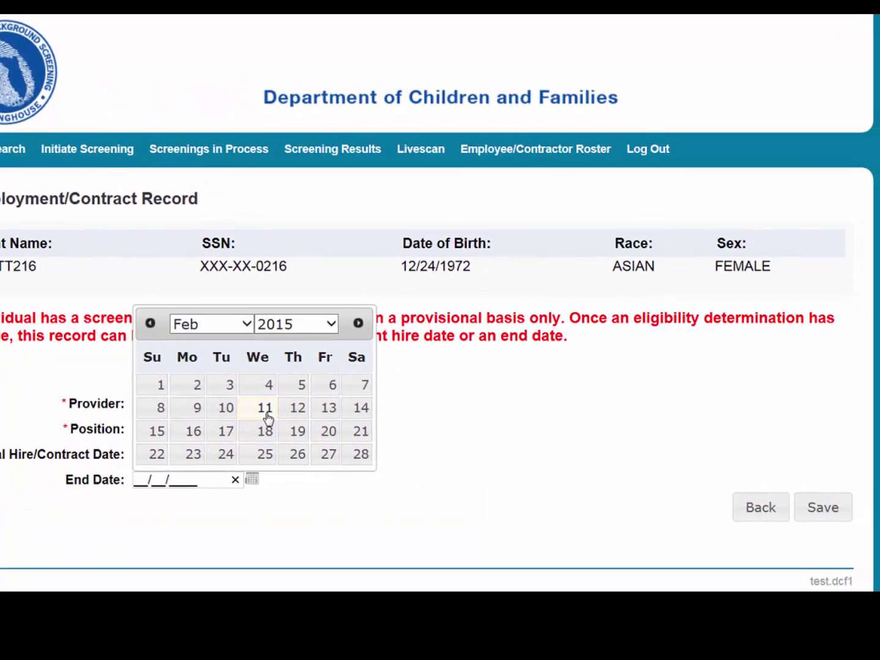
pyautogui.click(327, 394)
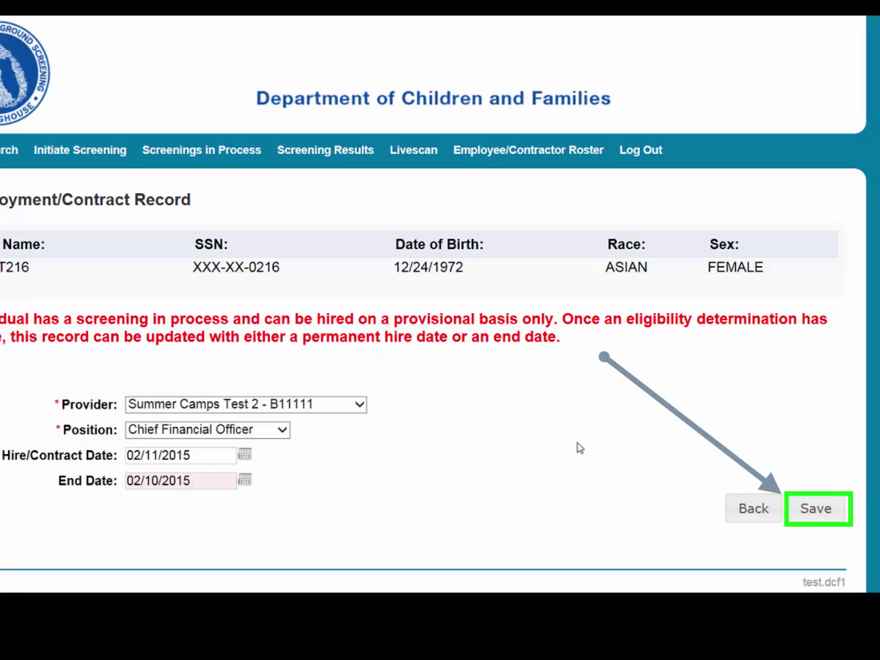
pyautogui.click(804, 509)
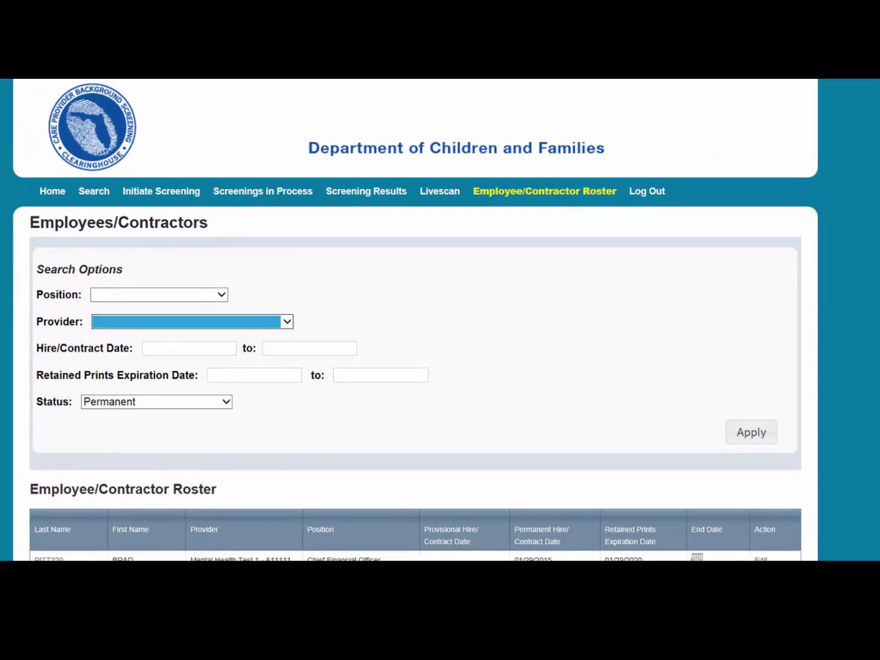
pyautogui.scroll(-3, 780, 287)
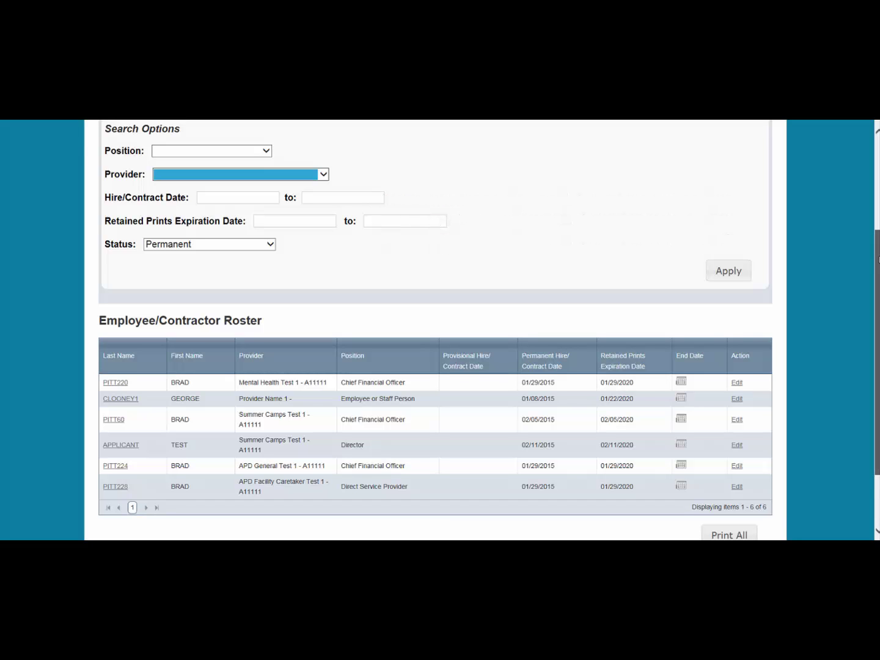
pyautogui.moveTo(878, 259); pyautogui.dragTo(878, 324)
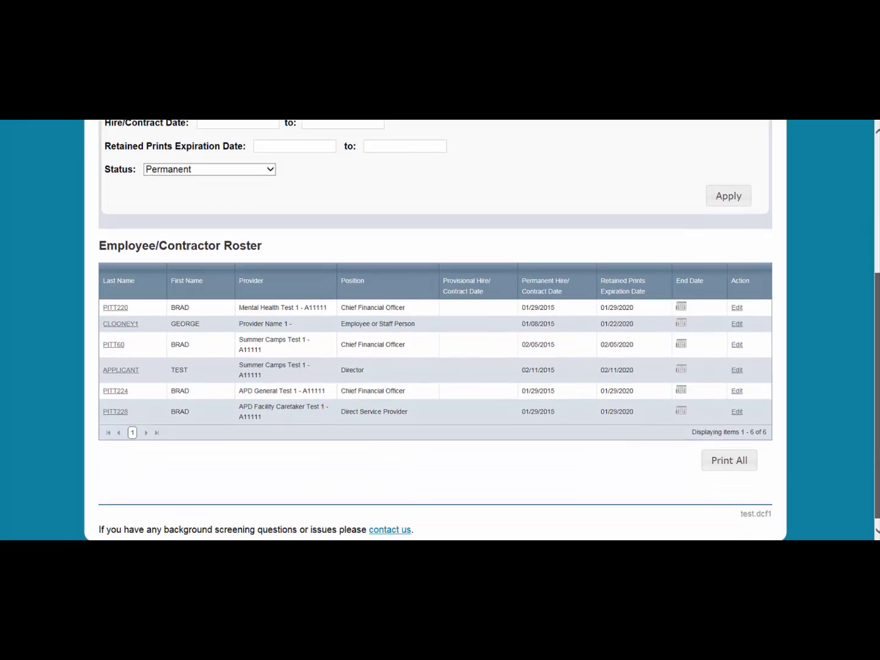